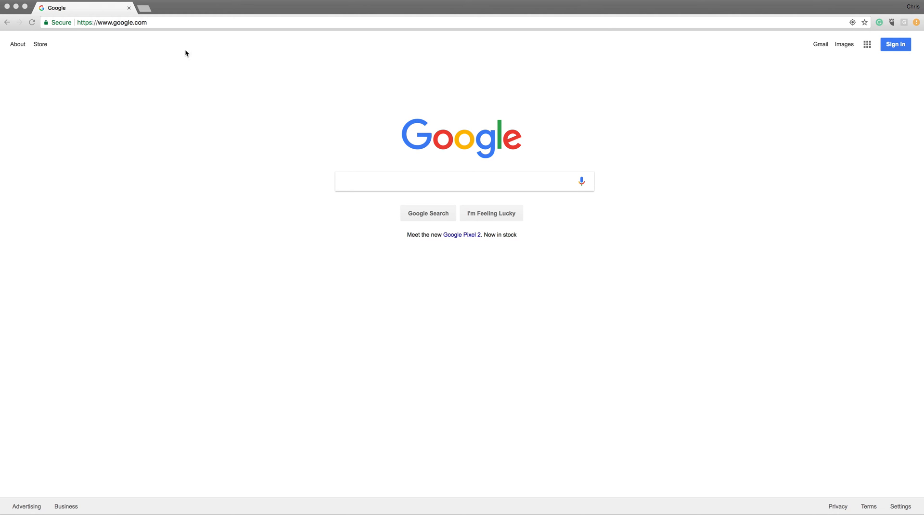
left_click(172, 22)
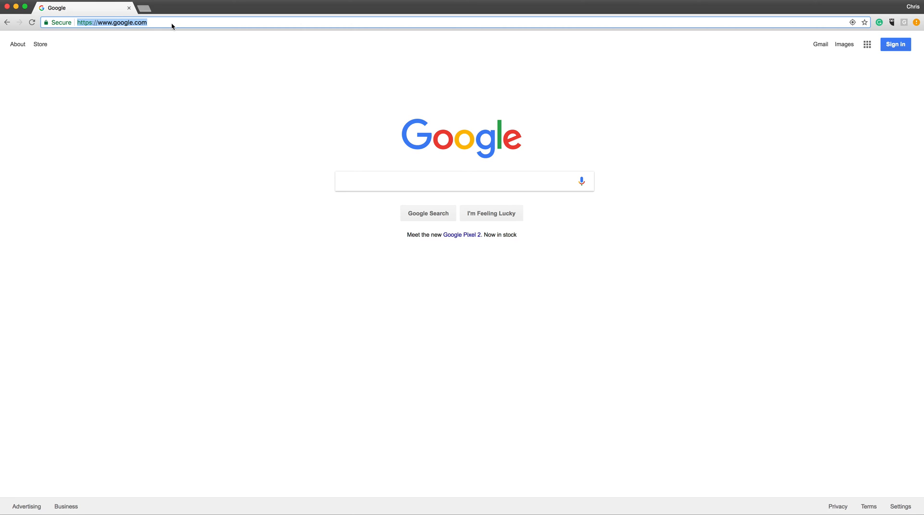
type("www.kno")
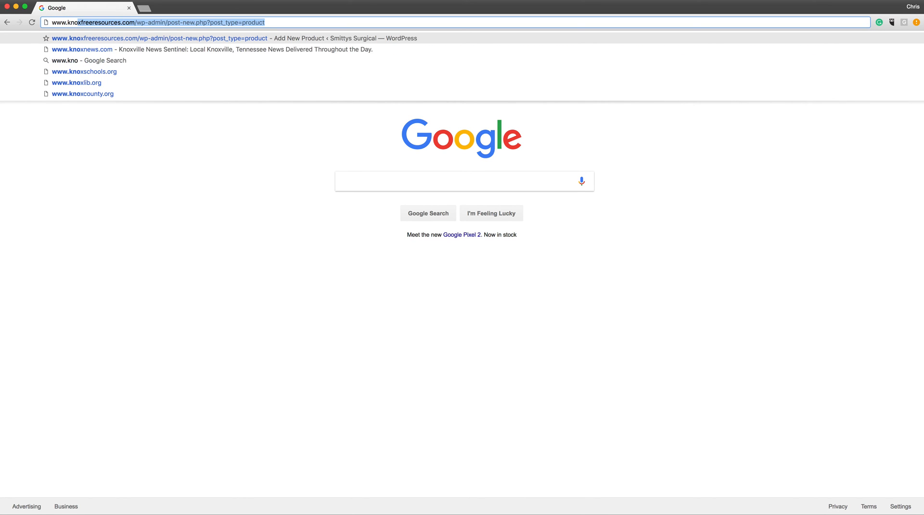
type("xb2b.com")
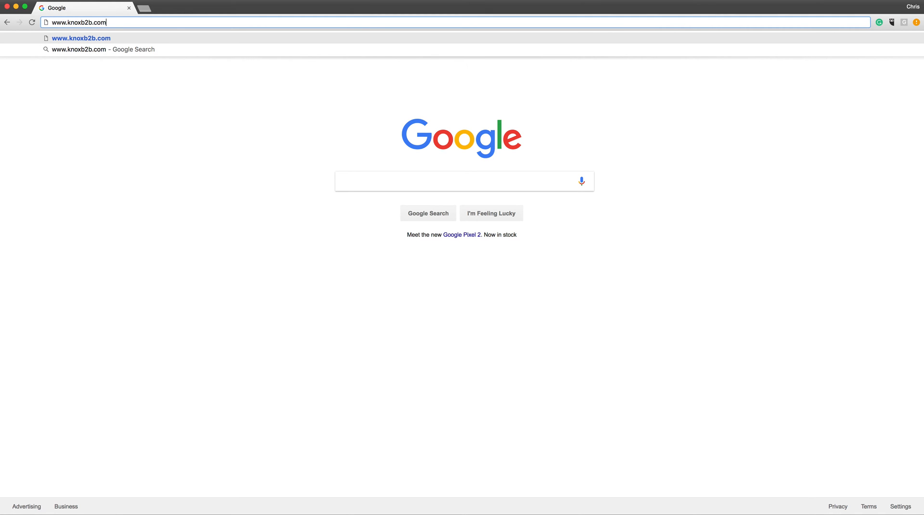
type("/wp-admin")
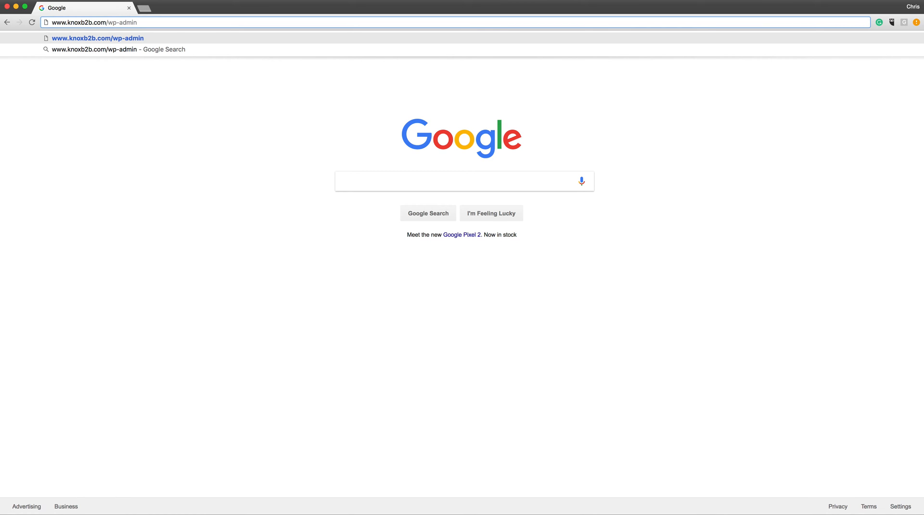
key("Return")
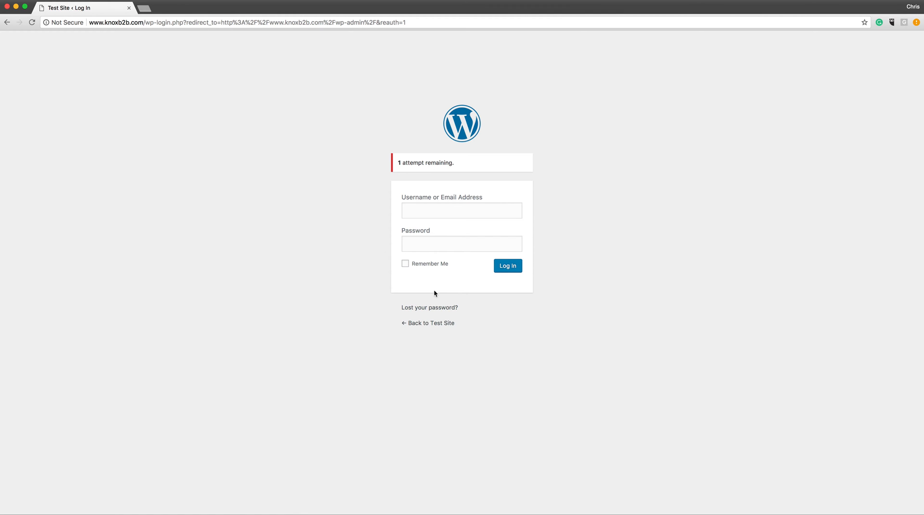
- Start entering the account username in the Username or Email Address field
left_click(425, 211)
type("oygfit")
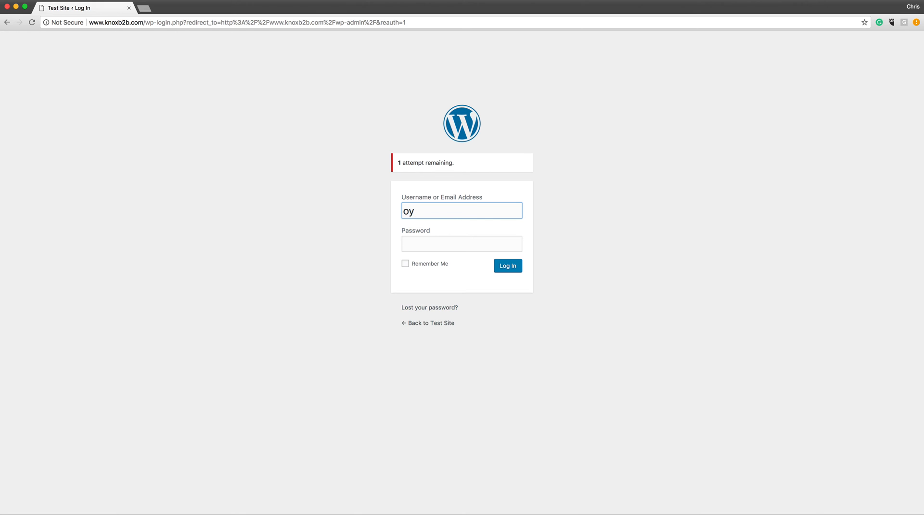
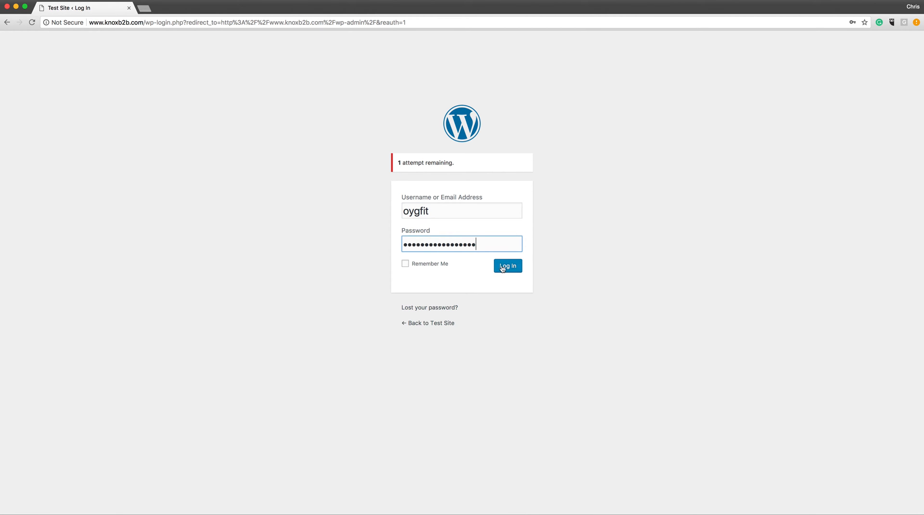
- Log in to the Test Site WordPress admin with the entered username and password
left_click(502, 268)
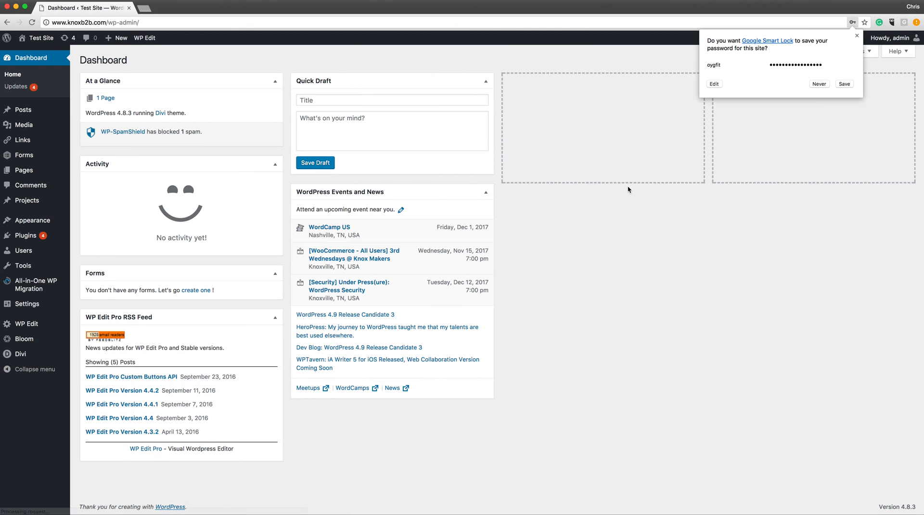
- Save this site's login in Chrome's password prompt and look over the admin sidebar menus
left_click(844, 84)
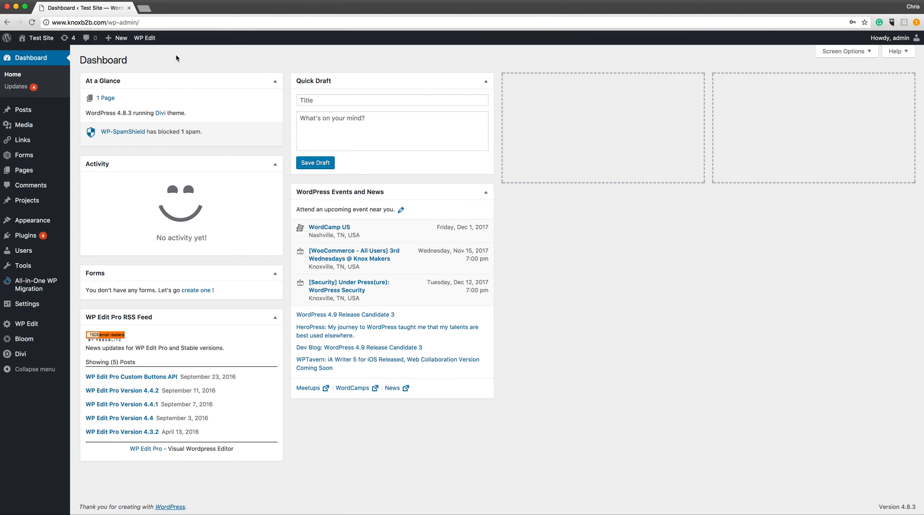
mouse_move(24, 360)
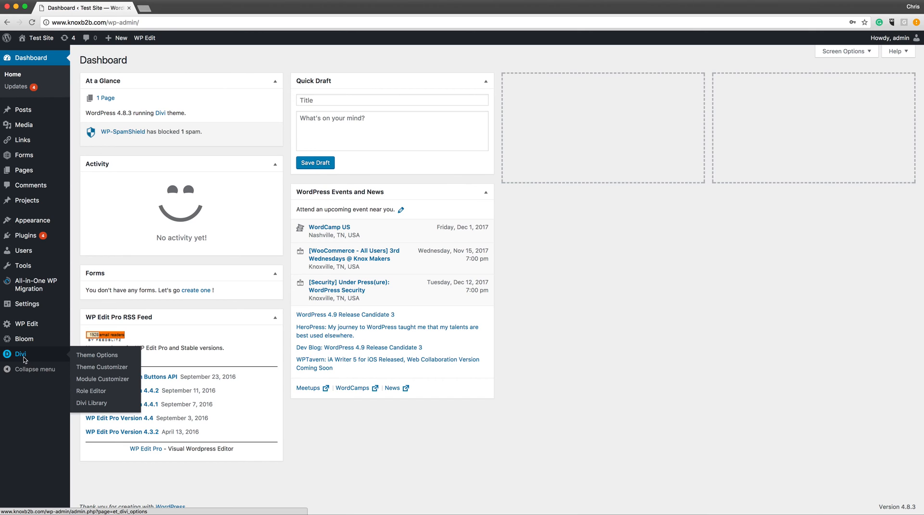
mouse_move(25, 238)
- Update Akismet Anti-Spam, Black Studio TinyMCE Widget, Bloom and Monarch from the Updates page
left_click(14, 90)
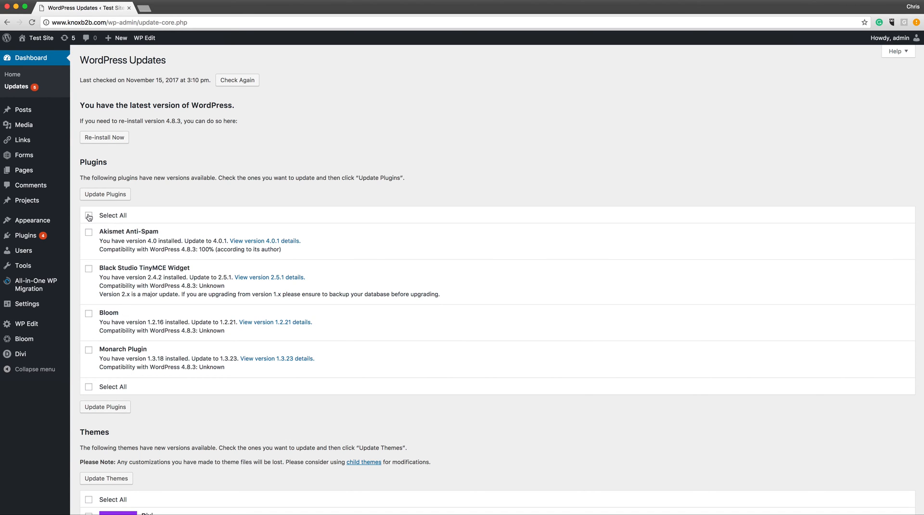
left_click(113, 196)
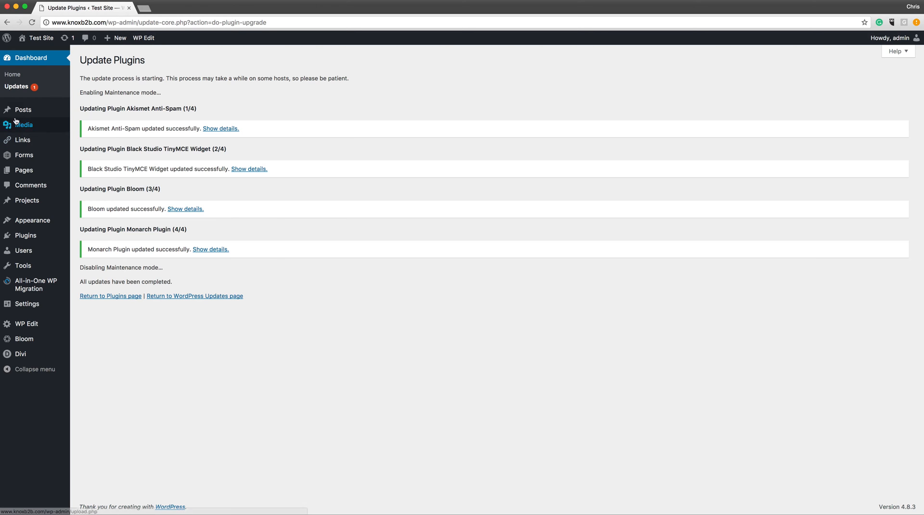
- Update the Divi theme from 3.0.71 to 3.0.88, then go to Installed Plugins
left_click(13, 88)
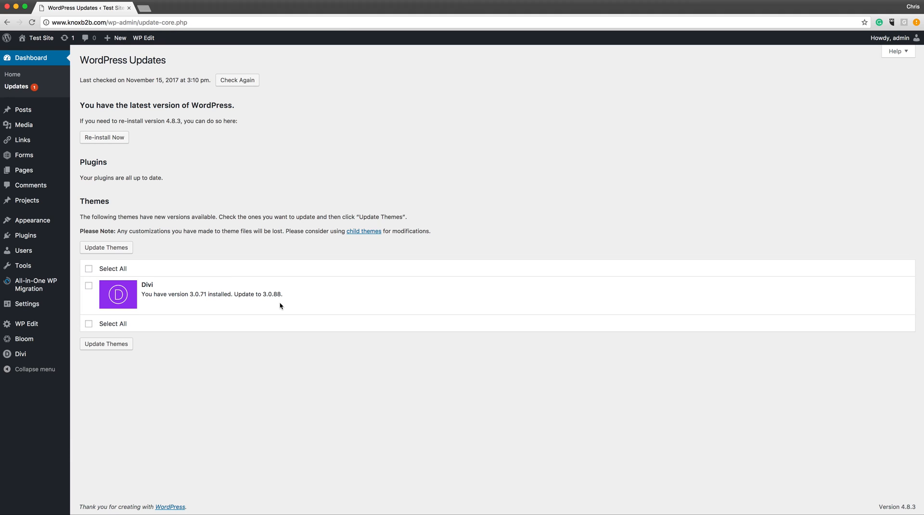
left_click(89, 269)
left_click(104, 247)
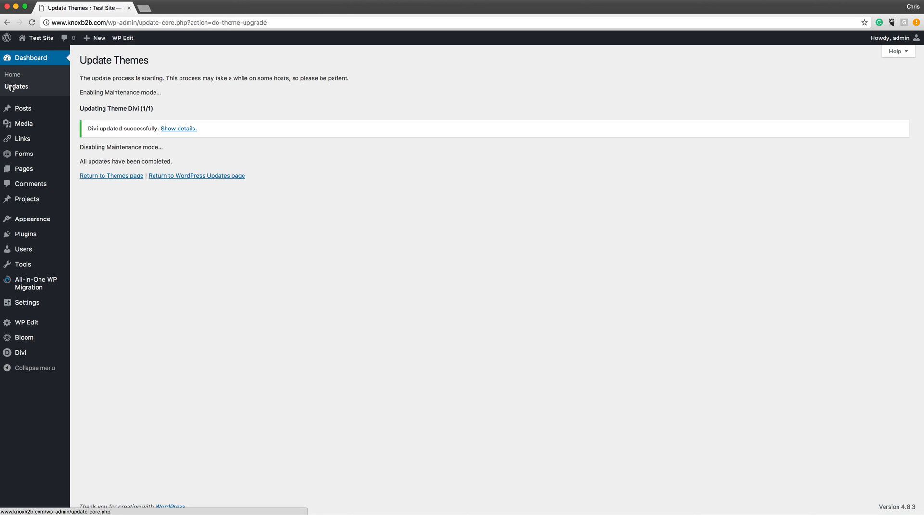
mouse_move(23, 237)
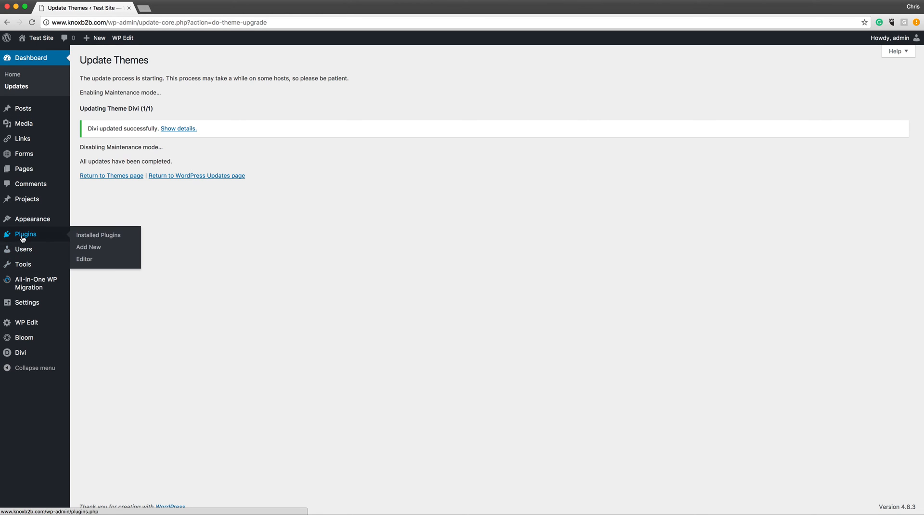
left_click(23, 238)
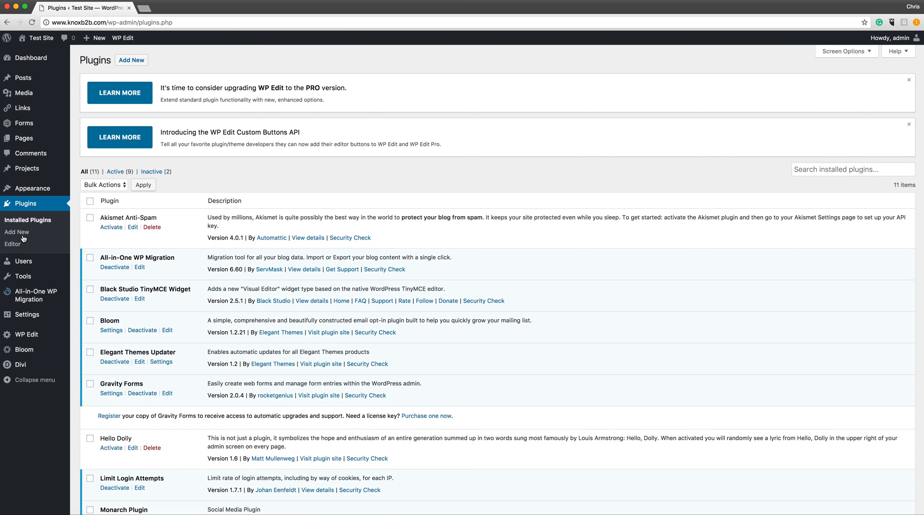
- Delete the Akismet Anti-Spam, All-in-One WP Migration and Hello Dolly plugins
left_click(152, 229)
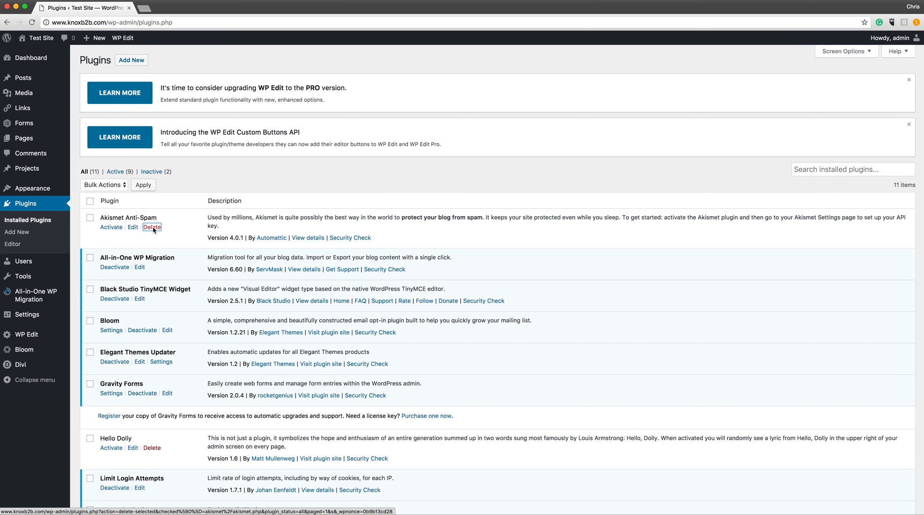
left_click(548, 74)
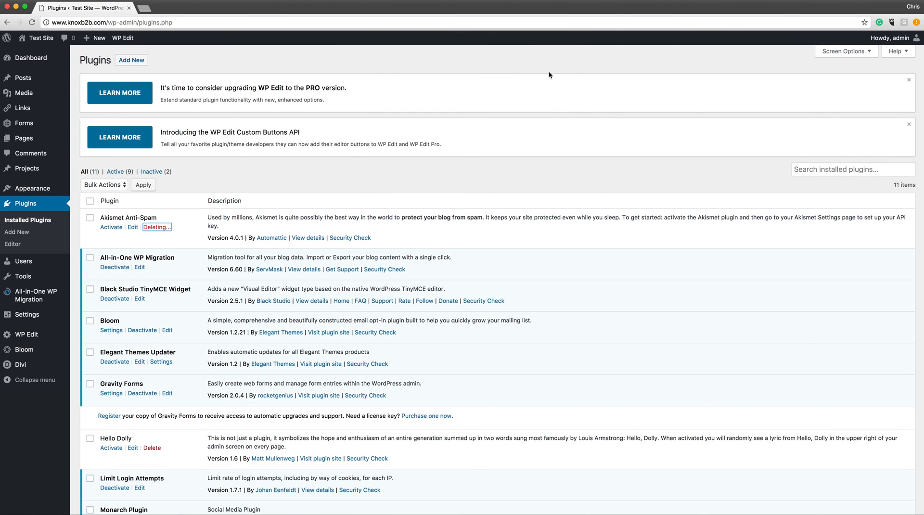
scroll(183, 228, "down", 3)
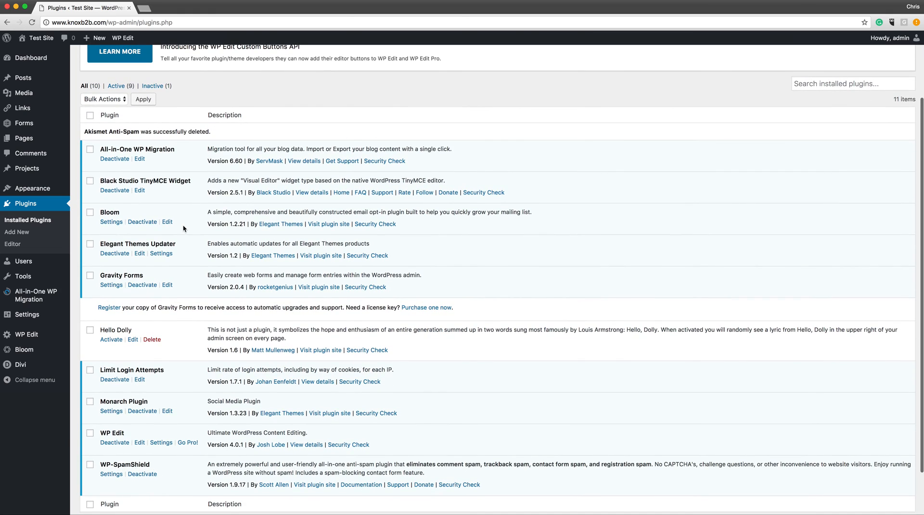
left_click(111, 161)
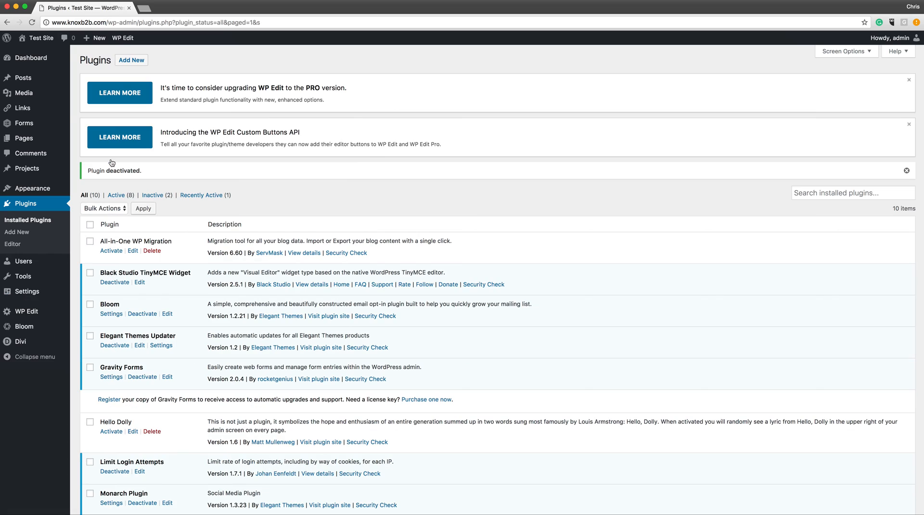
left_click(154, 251)
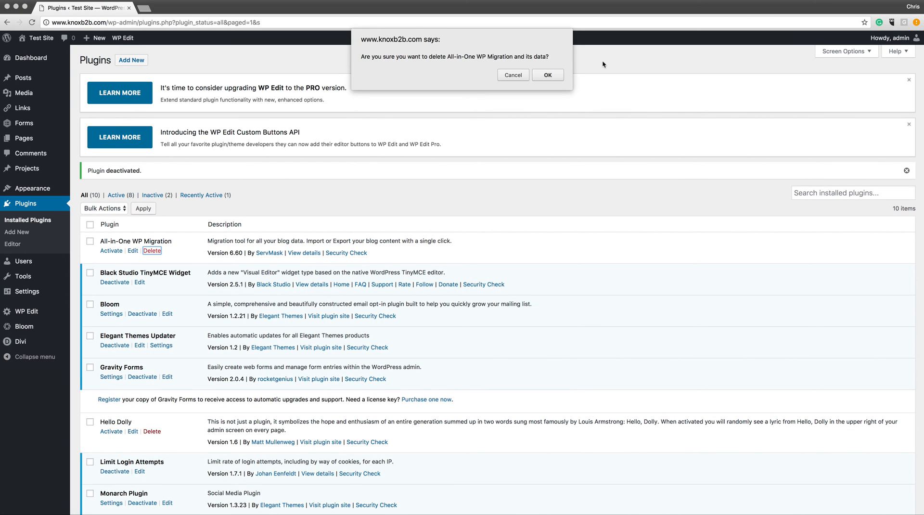
left_click(548, 76)
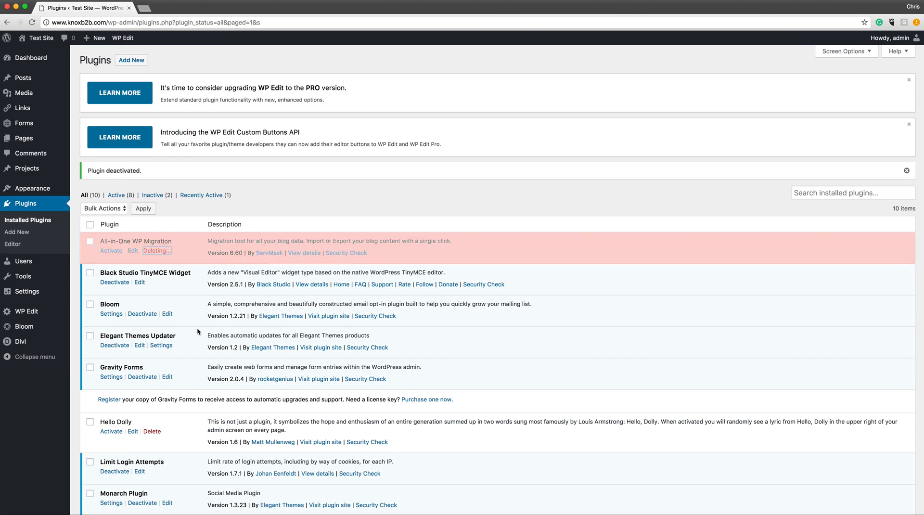
scroll(197, 328, "down", 5)
left_click(151, 286)
left_click(546, 76)
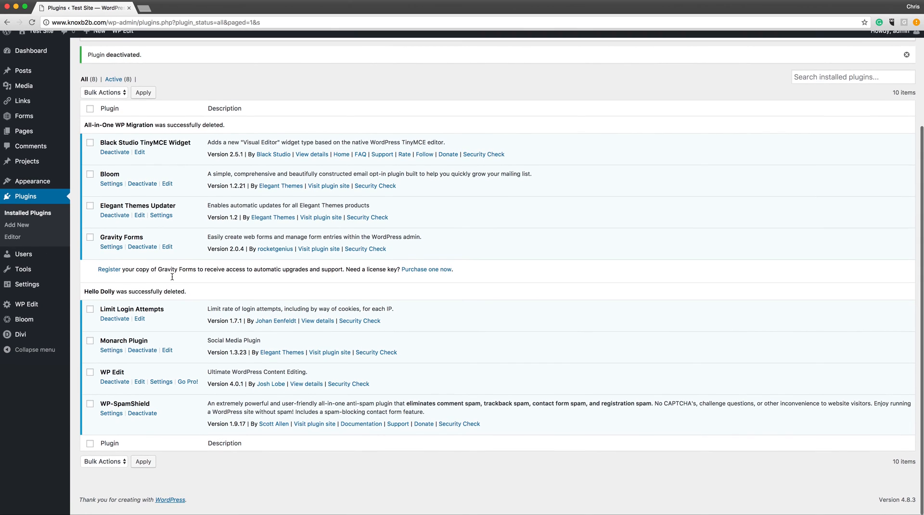
- Deactivate the WP Edit plugin and delete it along with its data
left_click(140, 389)
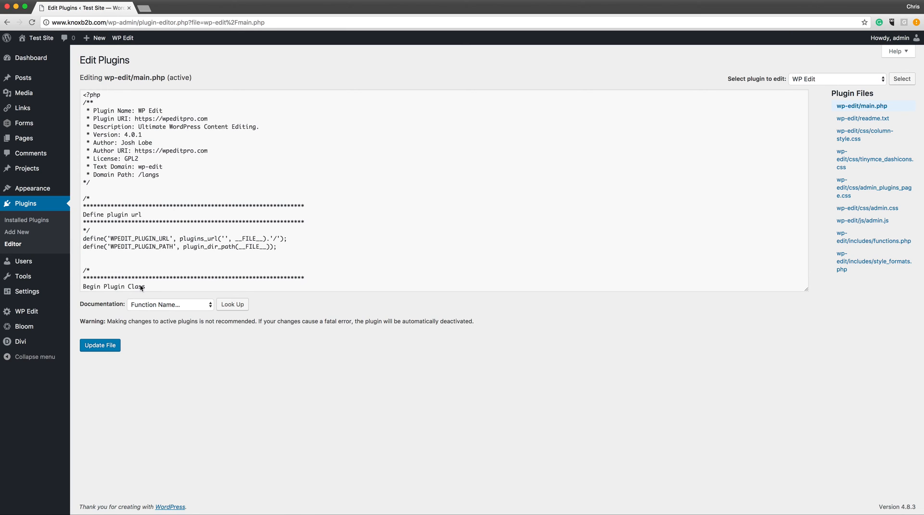
left_click(7, 22)
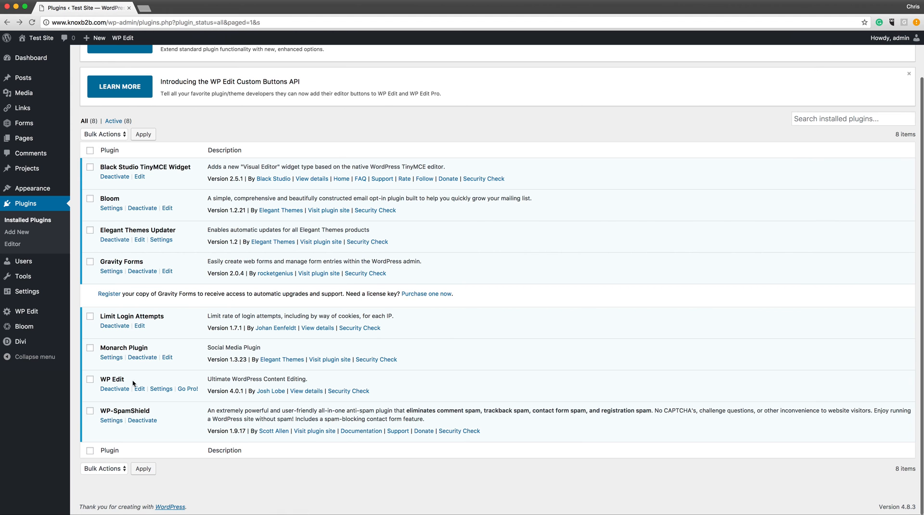
left_click(105, 390)
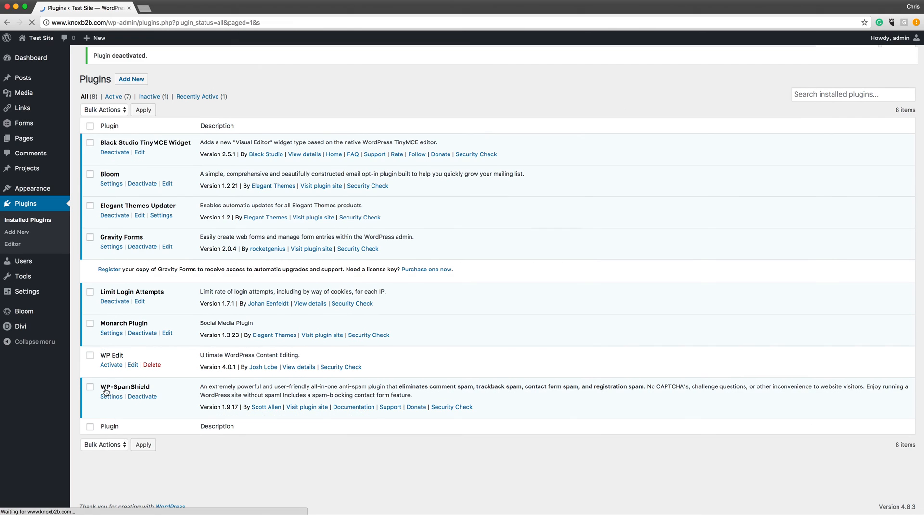
left_click(152, 372)
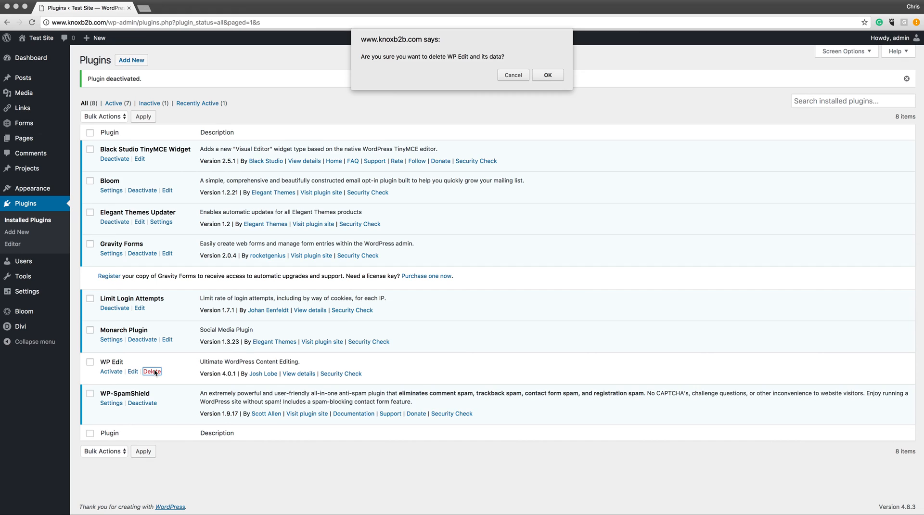
left_click(548, 75)
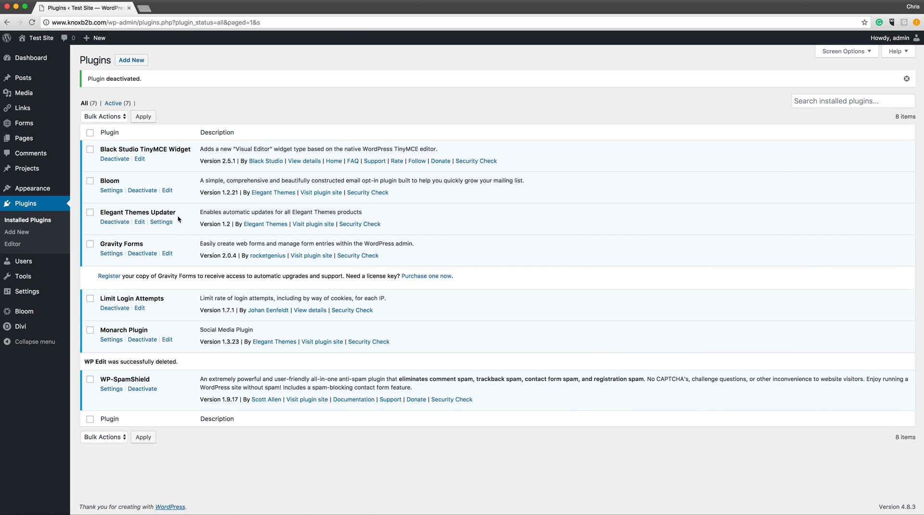
- Let WP Edit finish deleting, leaving 8 plugins with 7 active
mouse_move(34, 330)
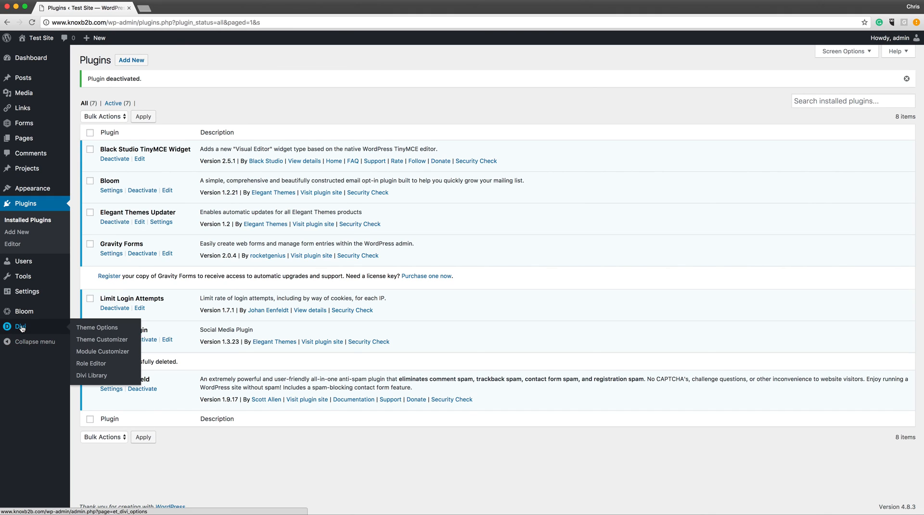
- Go to Appearance > Themes and delete the Twenty Sixteen theme
mouse_move(41, 191)
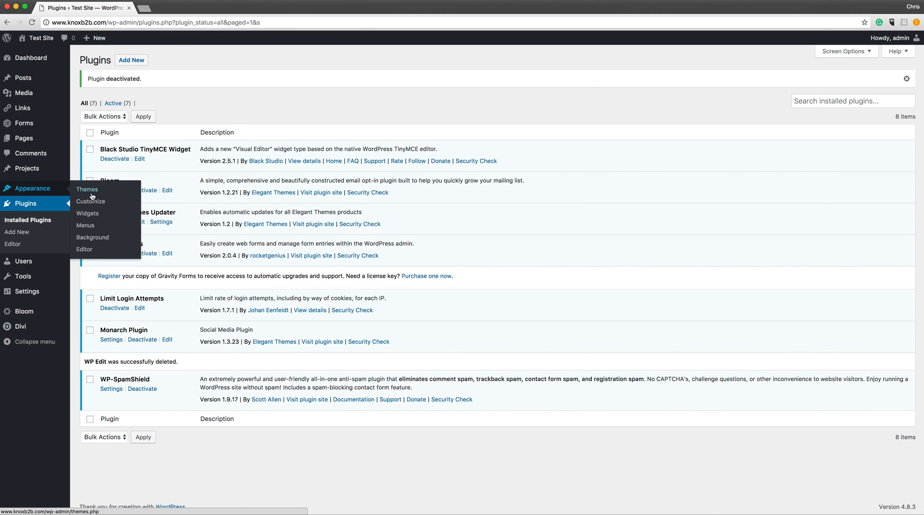
left_click(91, 192)
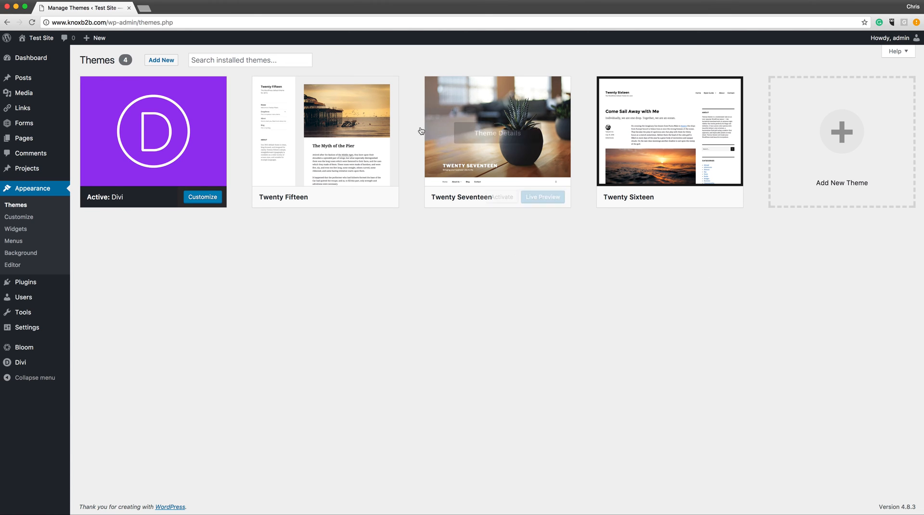
left_click(710, 171)
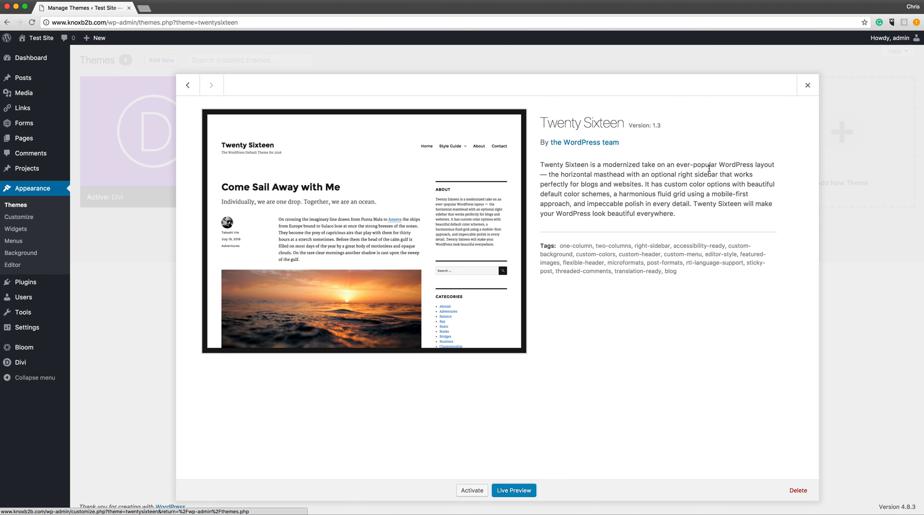
left_click(796, 495)
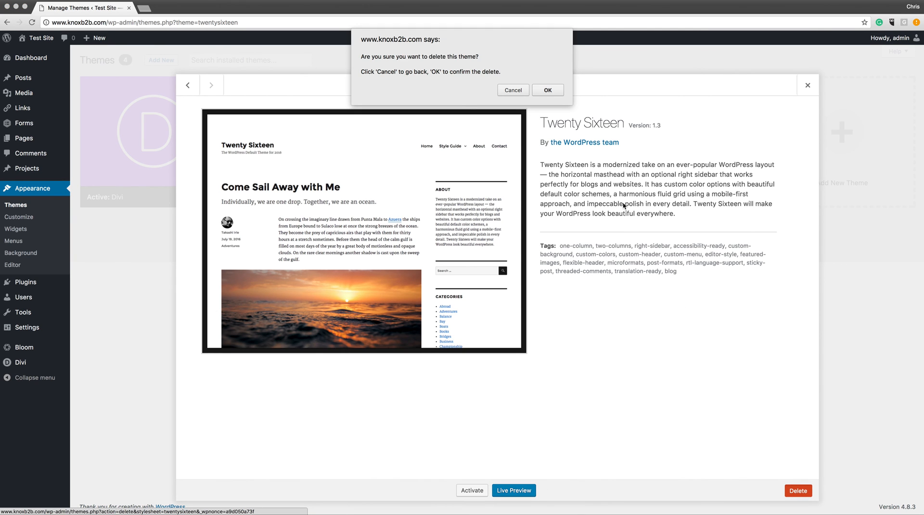
left_click(541, 86)
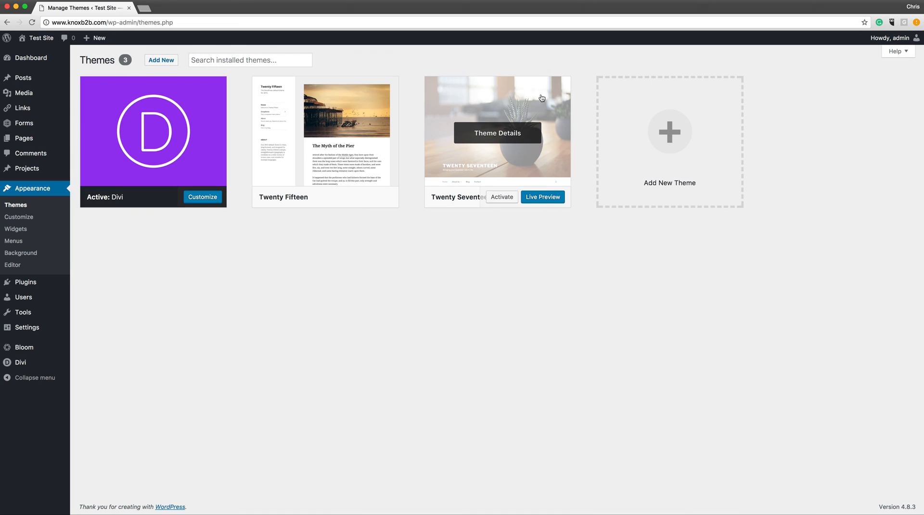
- Delete the Twenty Seventeen and Twenty Fifteen themes, leaving only Divi
left_click(542, 86)
left_click(798, 490)
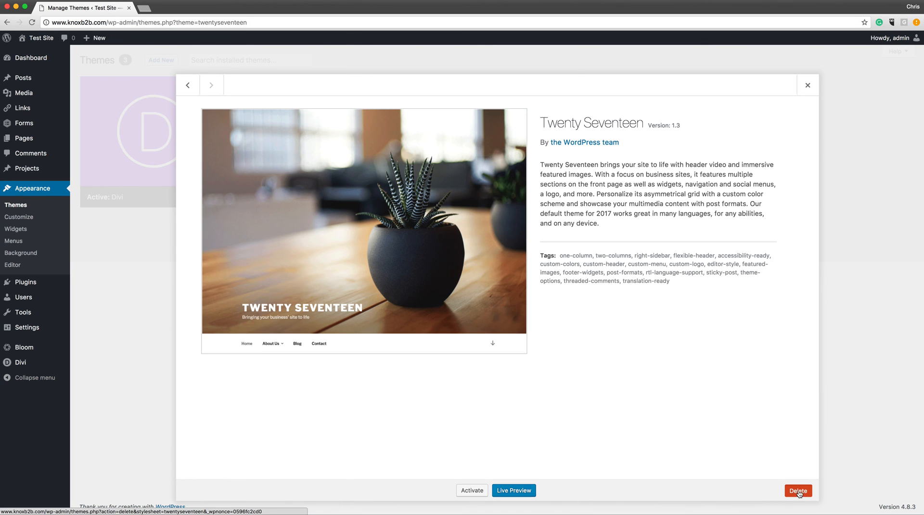
left_click(546, 90)
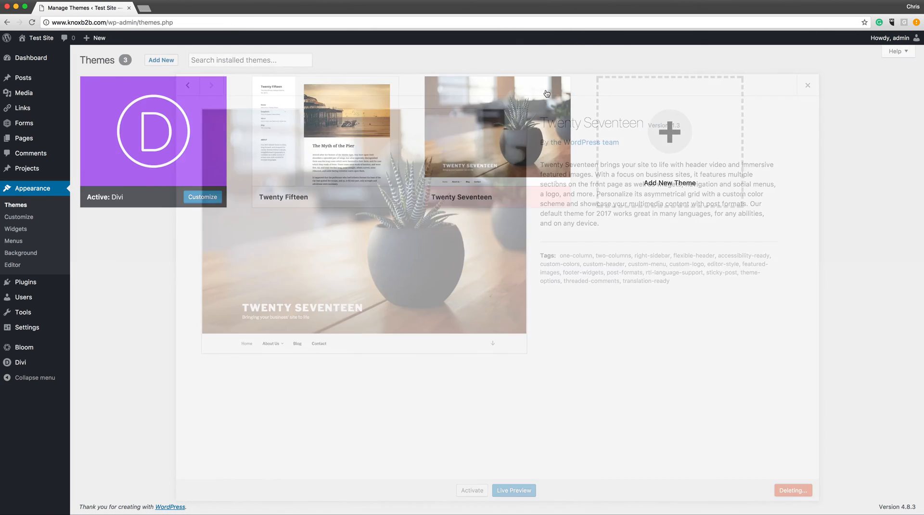
left_click(378, 178)
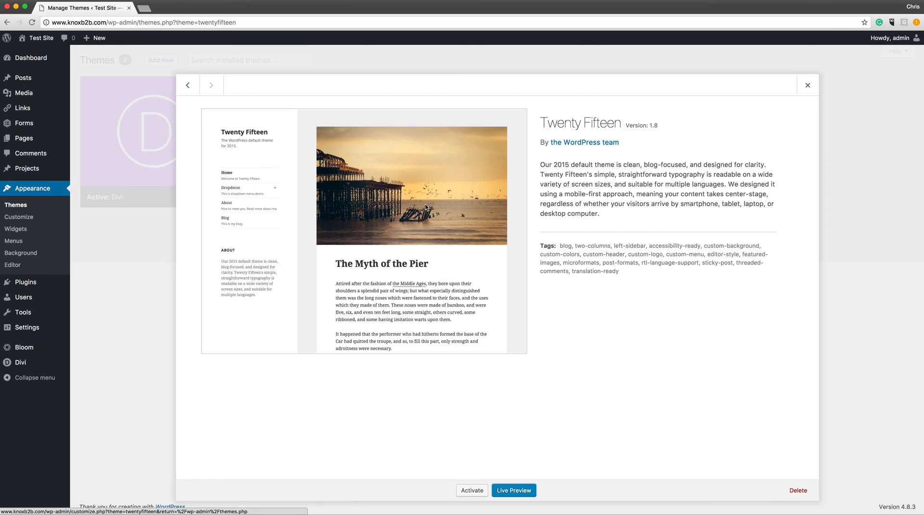
left_click(798, 490)
left_click(538, 89)
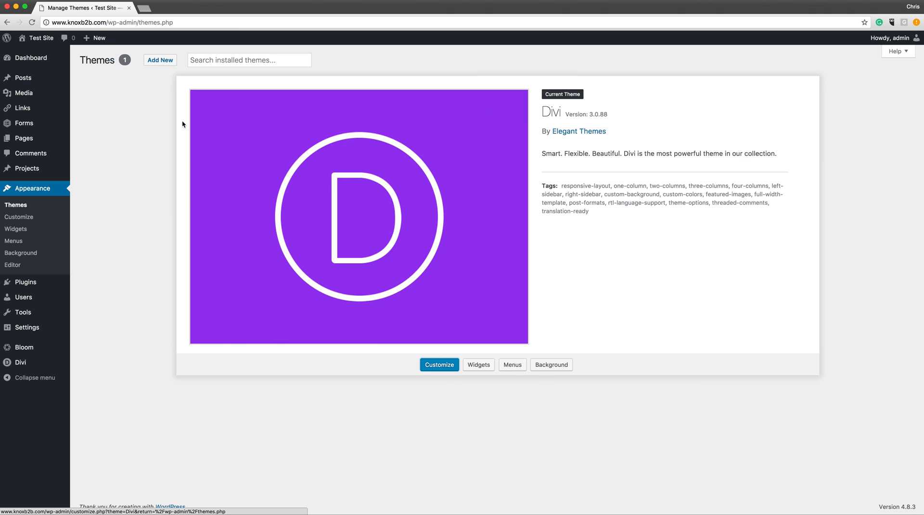
mouse_move(27, 60)
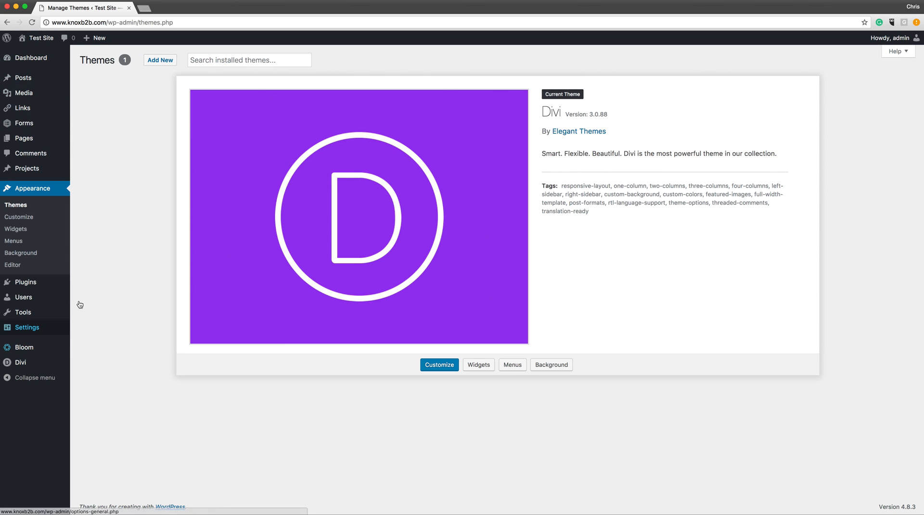
- Return to the Dashboard, which shows WordPress 4.8.3 with Divi and no pending updates
left_click(24, 58)
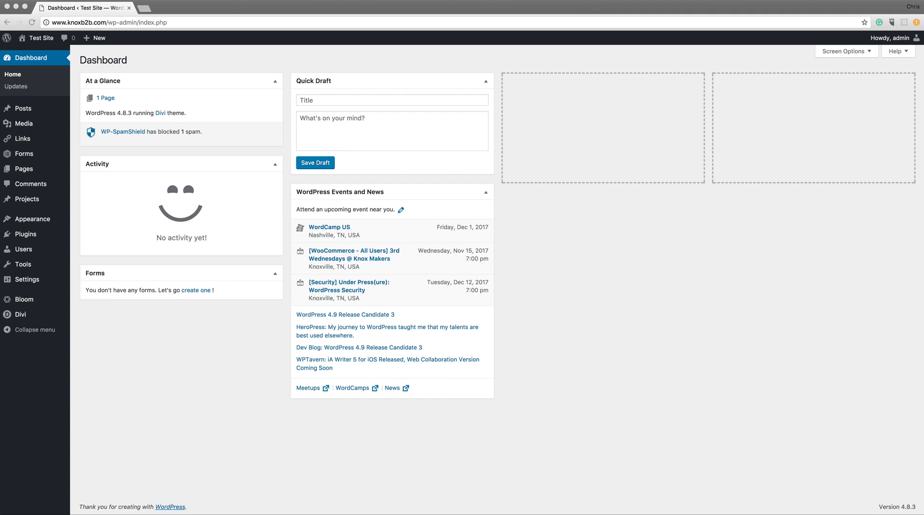
right_click(427, 514)
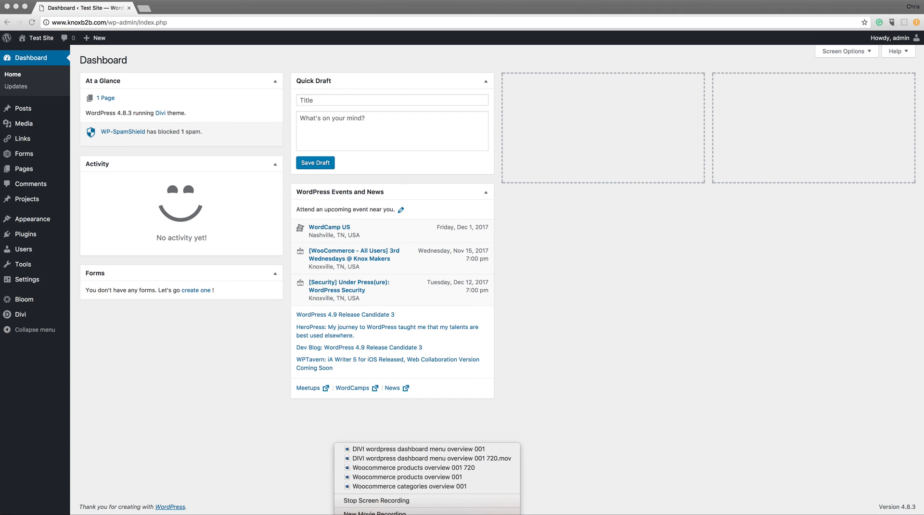